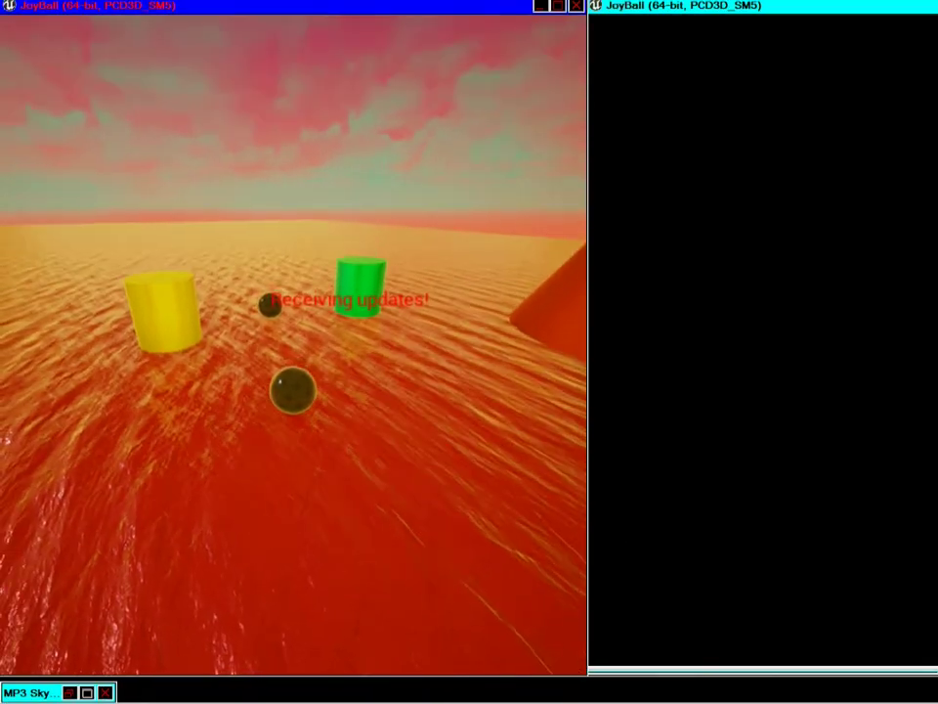
Bring both JoyBall game windows to the front from the taskbar window list.
click(367, 684)
click(210, 588)
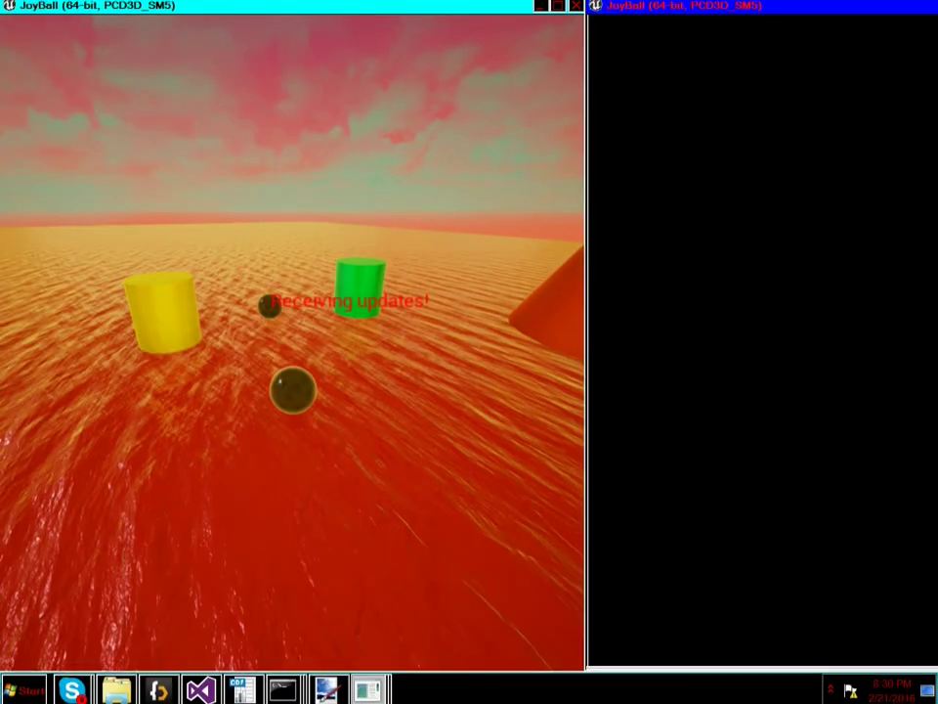
key(super)
click(368, 684)
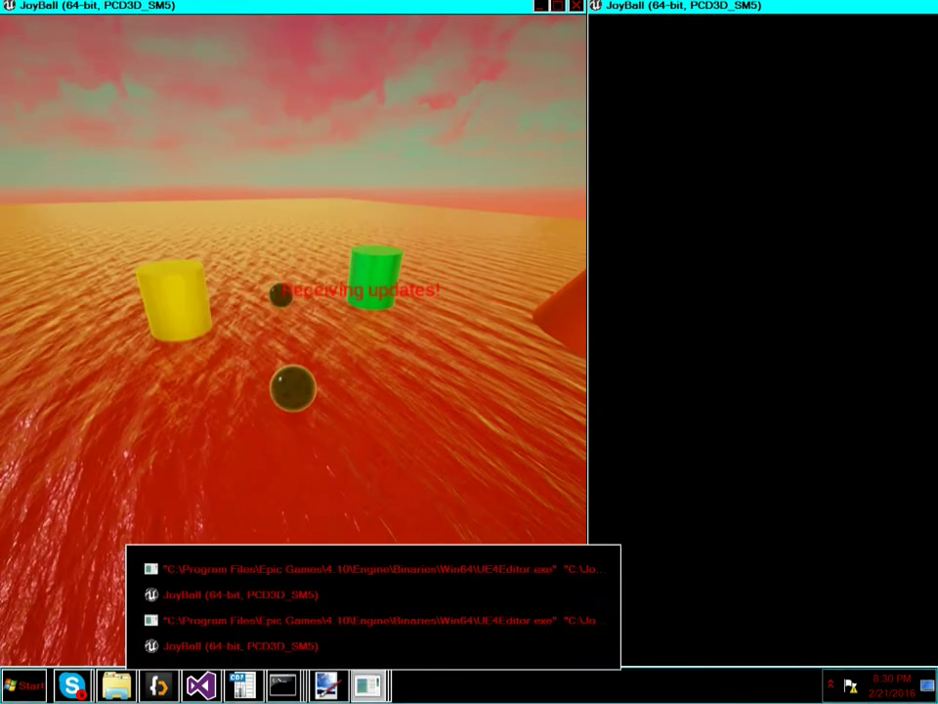
click(240, 645)
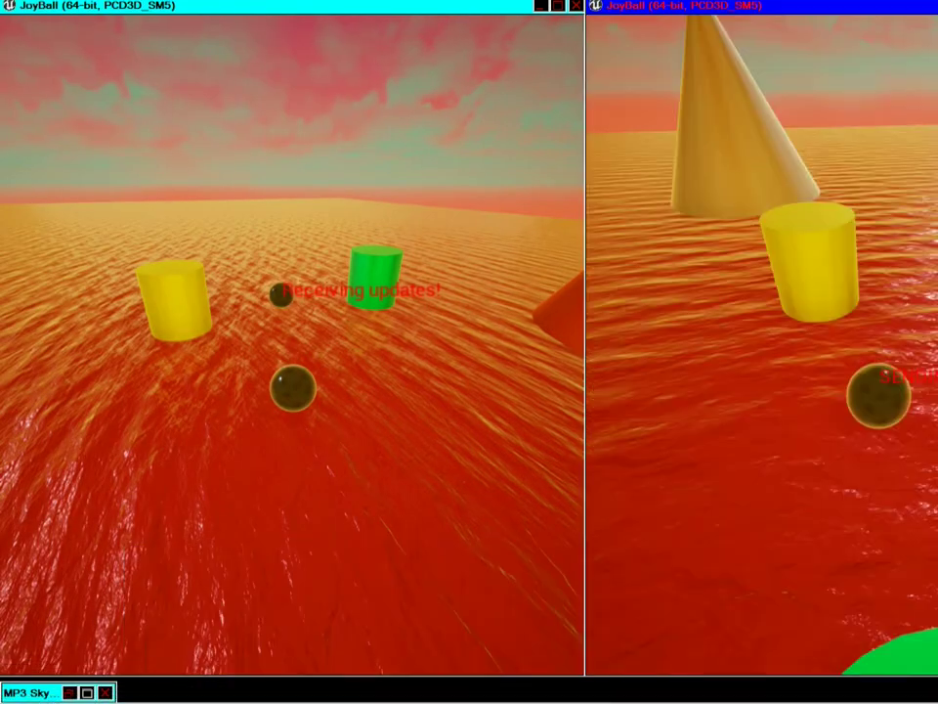
key(super)
key(super)
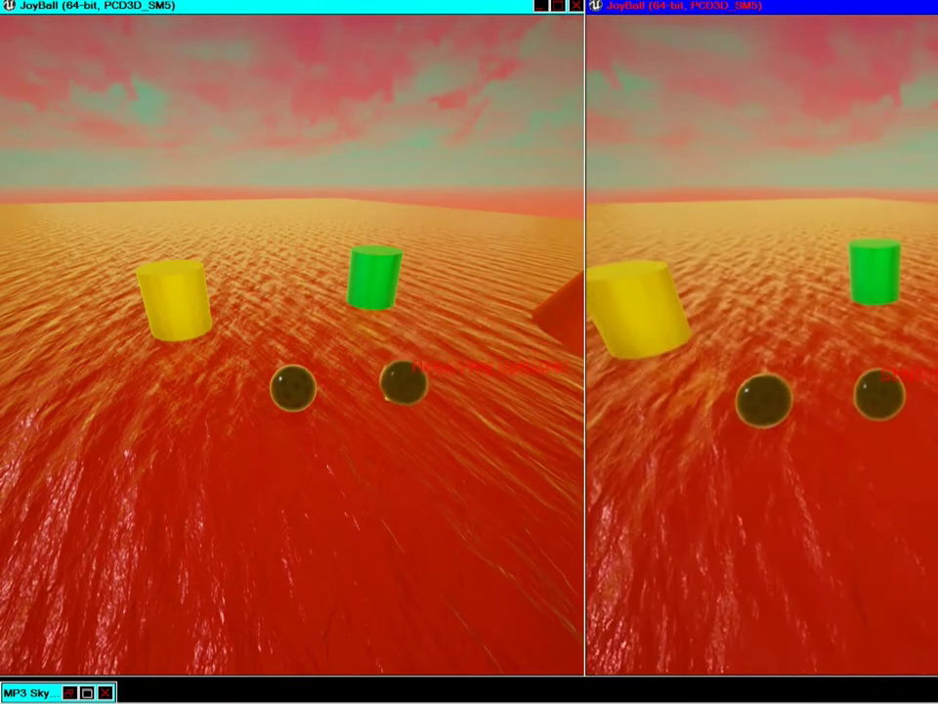
Switch to the right game window and roll its ball forward onto the green cylinder.
key(alt+Tab)
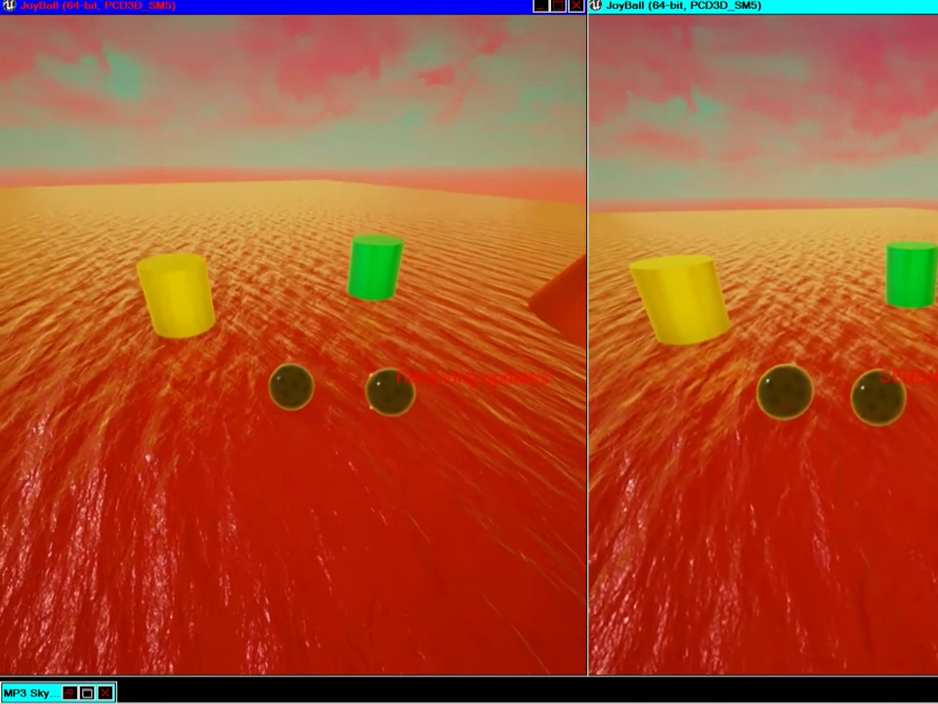
key(alt+Tab)
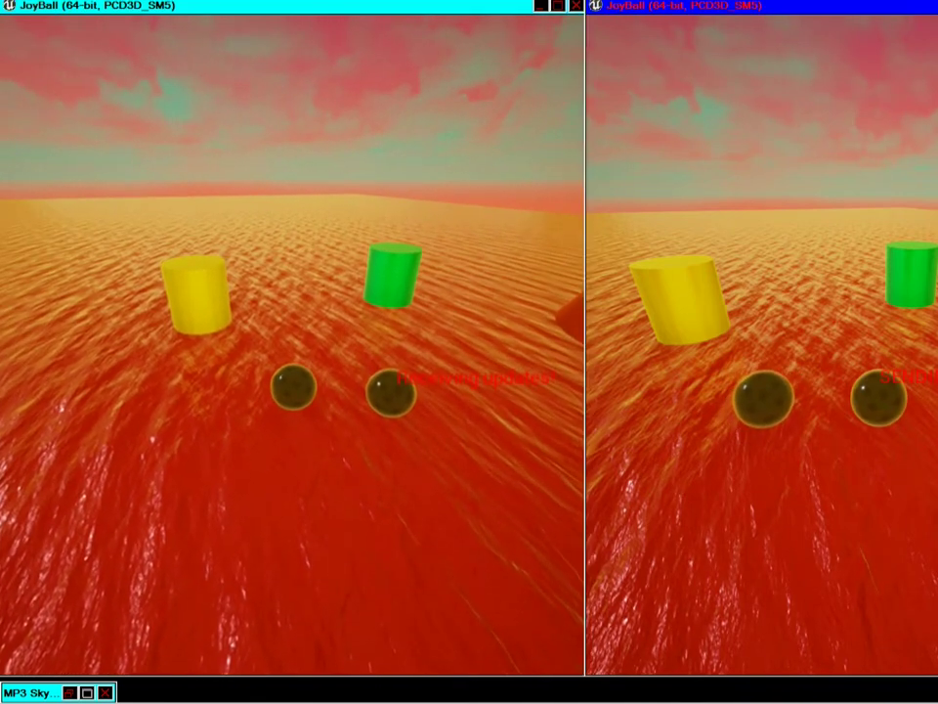
key(w)
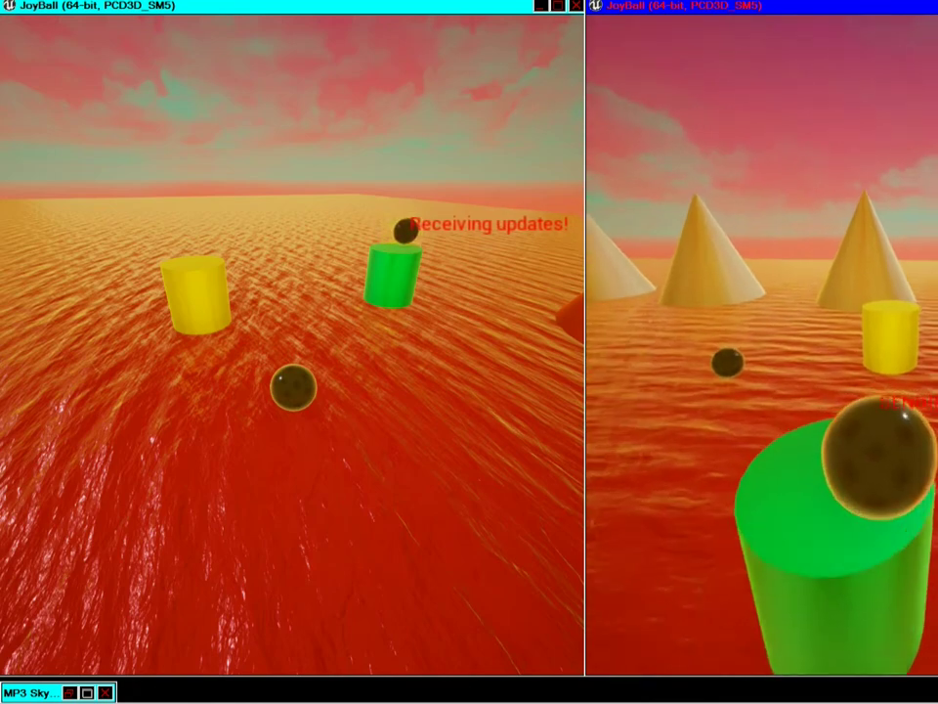
Jump the ball back and forth between the green and yellow cylinders, landing on the yellow block.
key(space)
key(w)
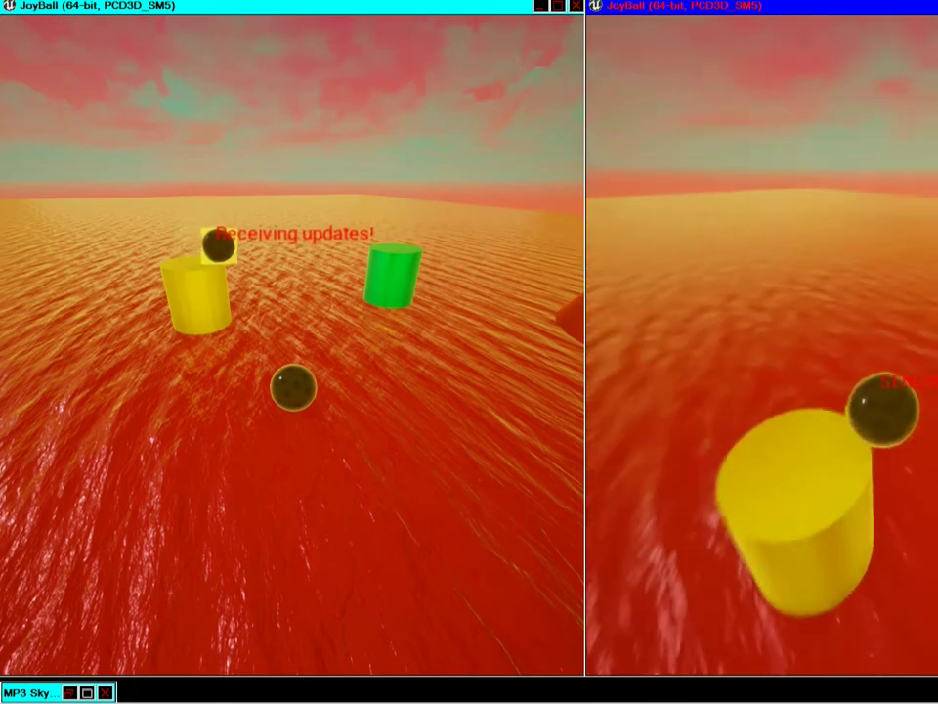
key(space)
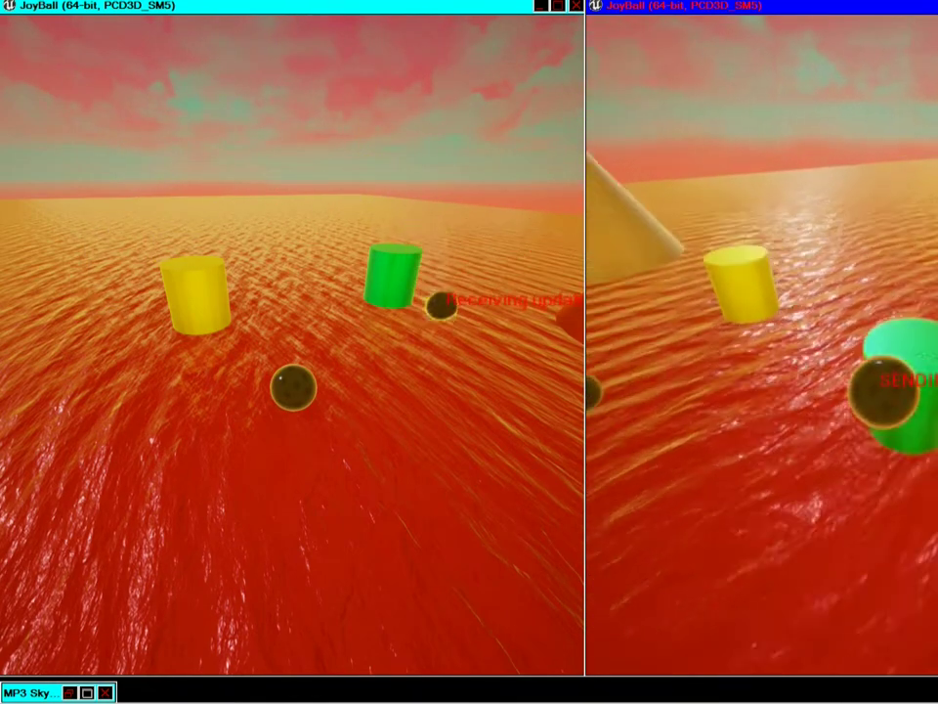
key(space)
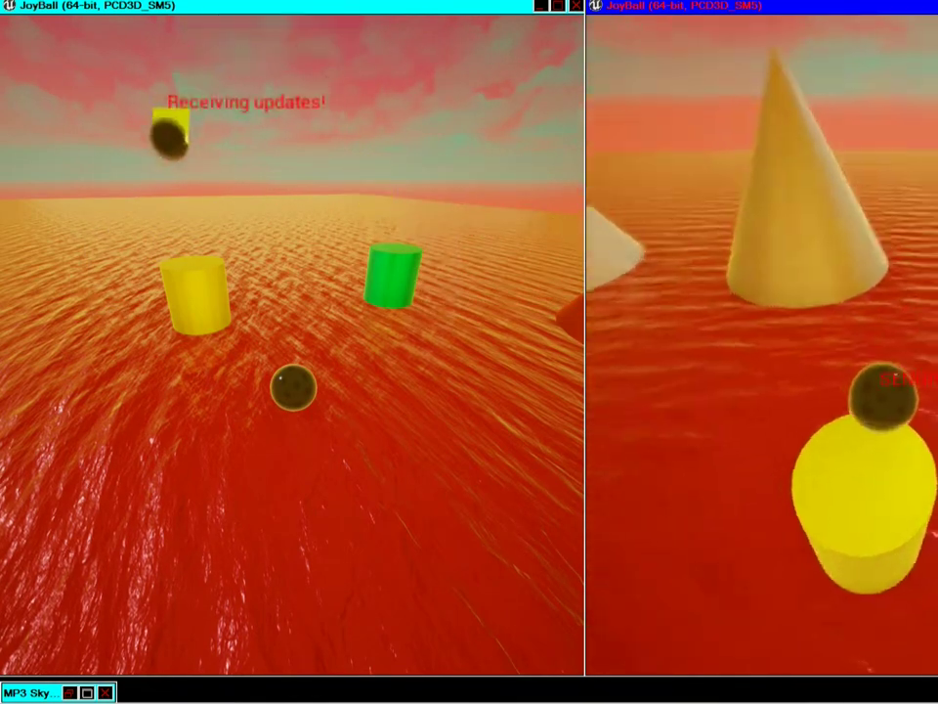
key(space)
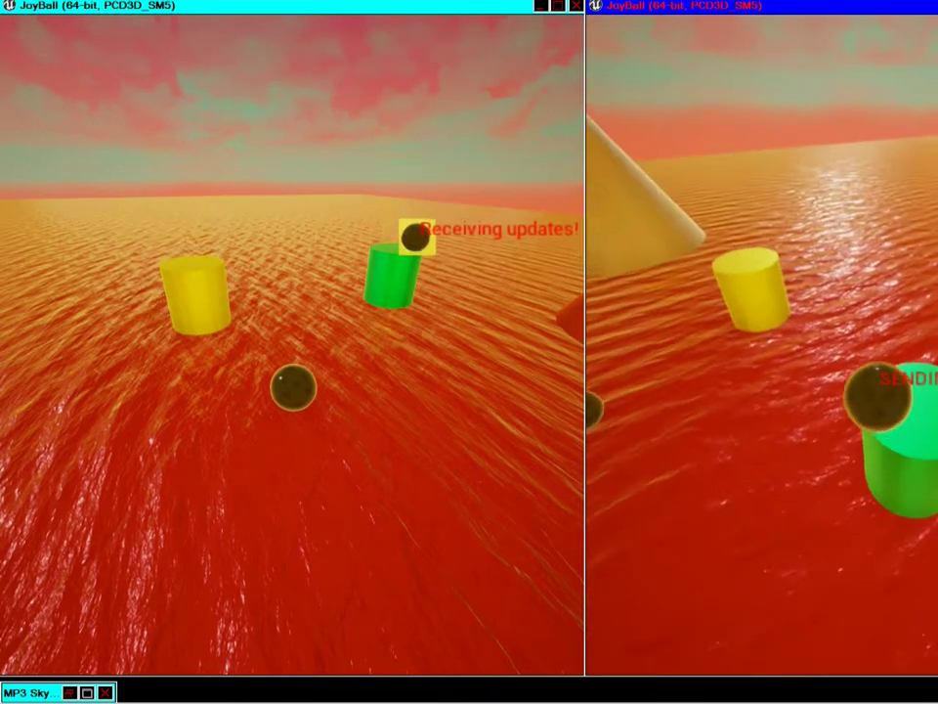
key(space)
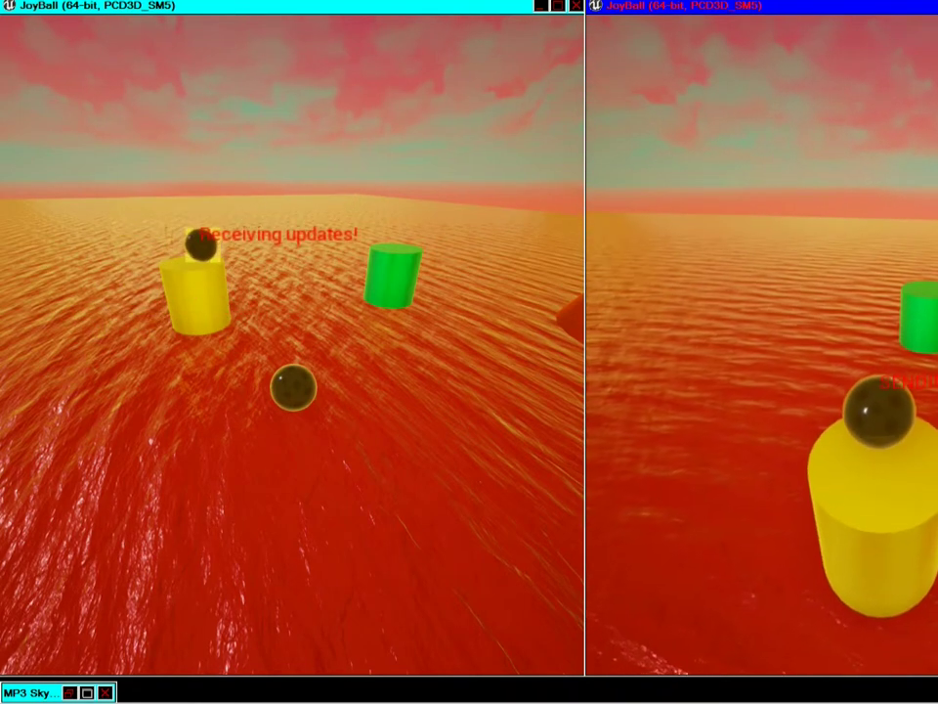
key(super)
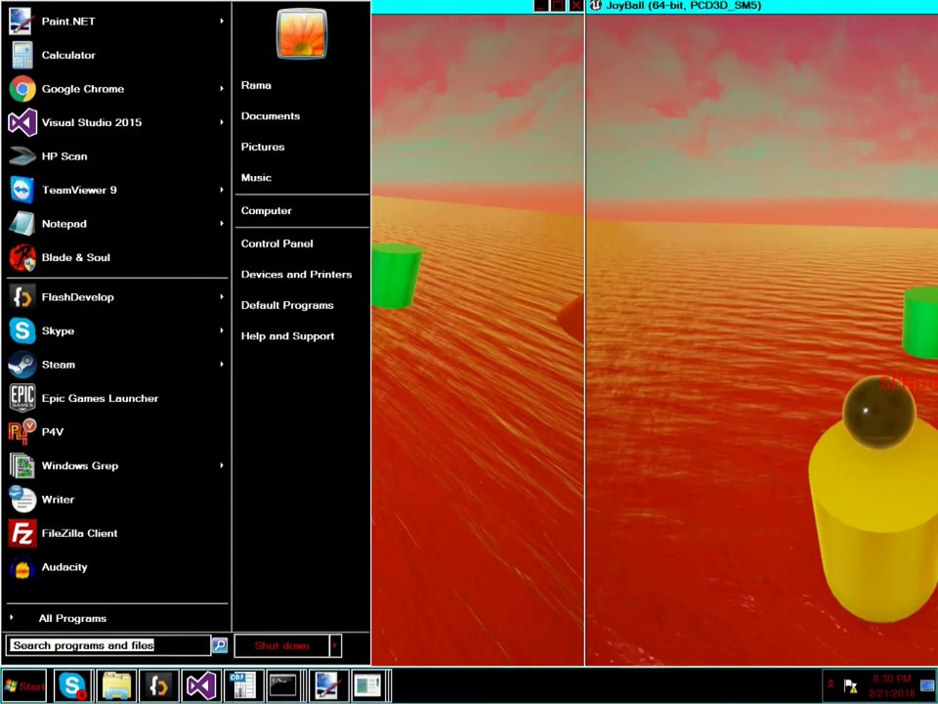
Open DefaultEngine.ini from the Config folder to check PktLag=200, then close it.
key(c)
key(Return)
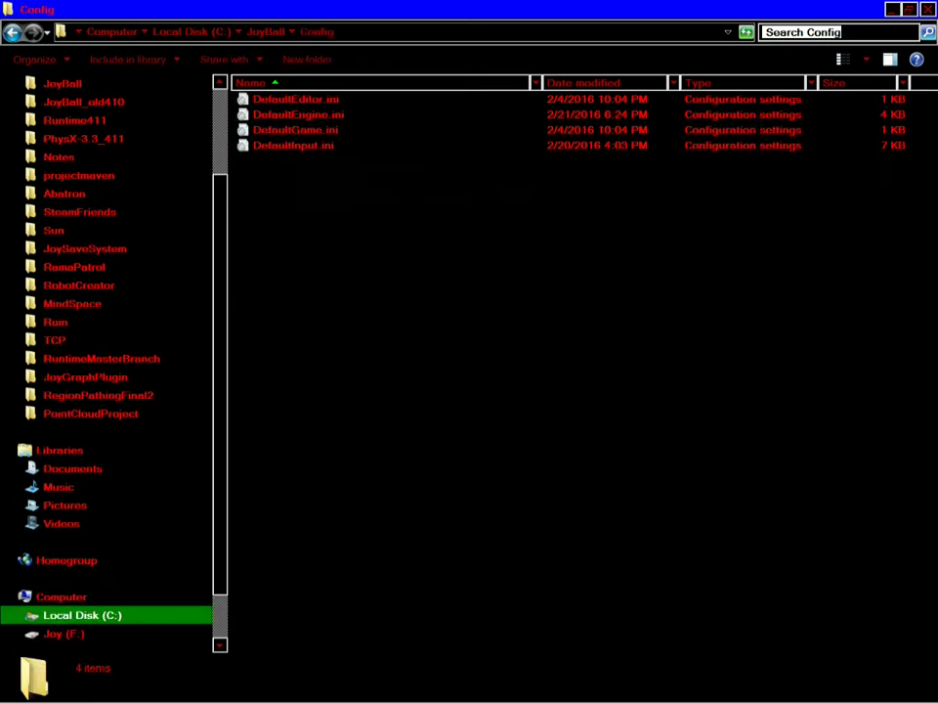
key(Down)
key(Down)
key(Return)
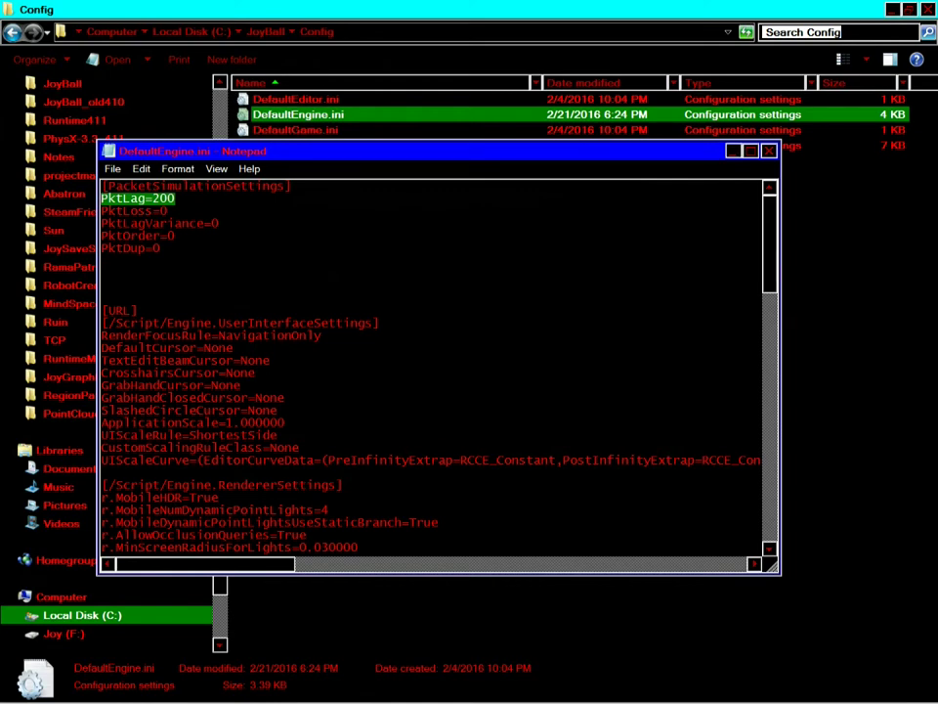
key(alt+F4)
click(366, 684)
Restore both JoyBall game windows from the taskbar and focus the left one.
click(240, 595)
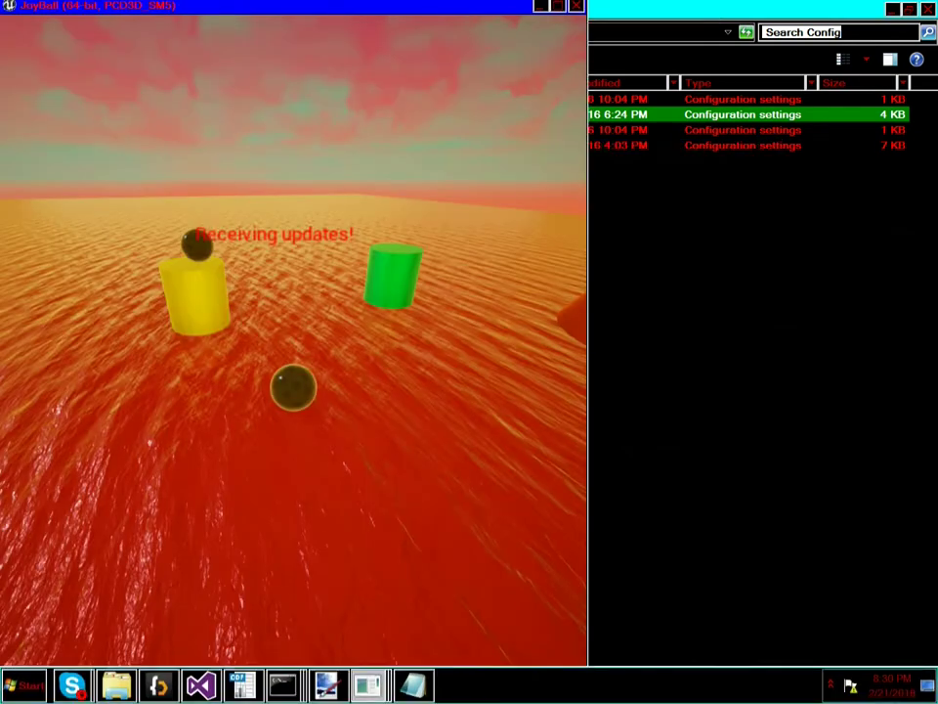
click(240, 645)
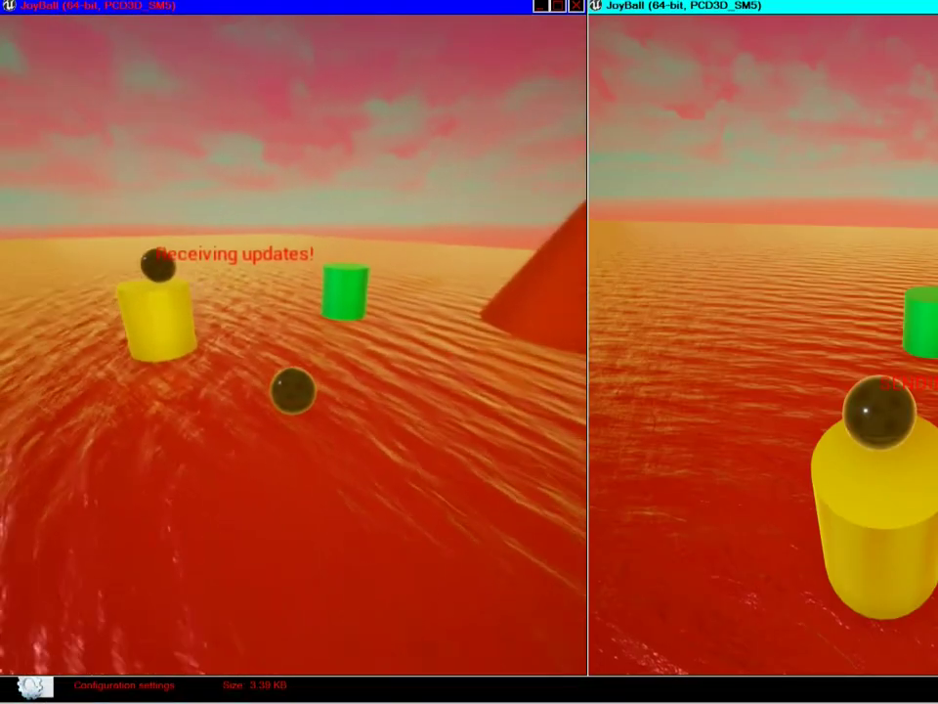
key(alt+Tab)
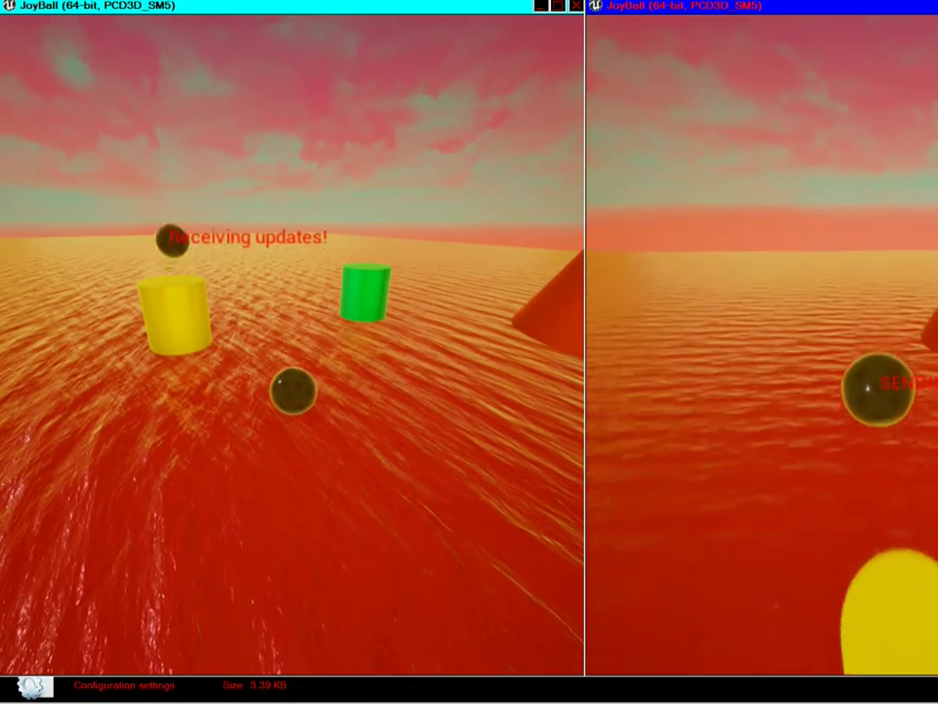